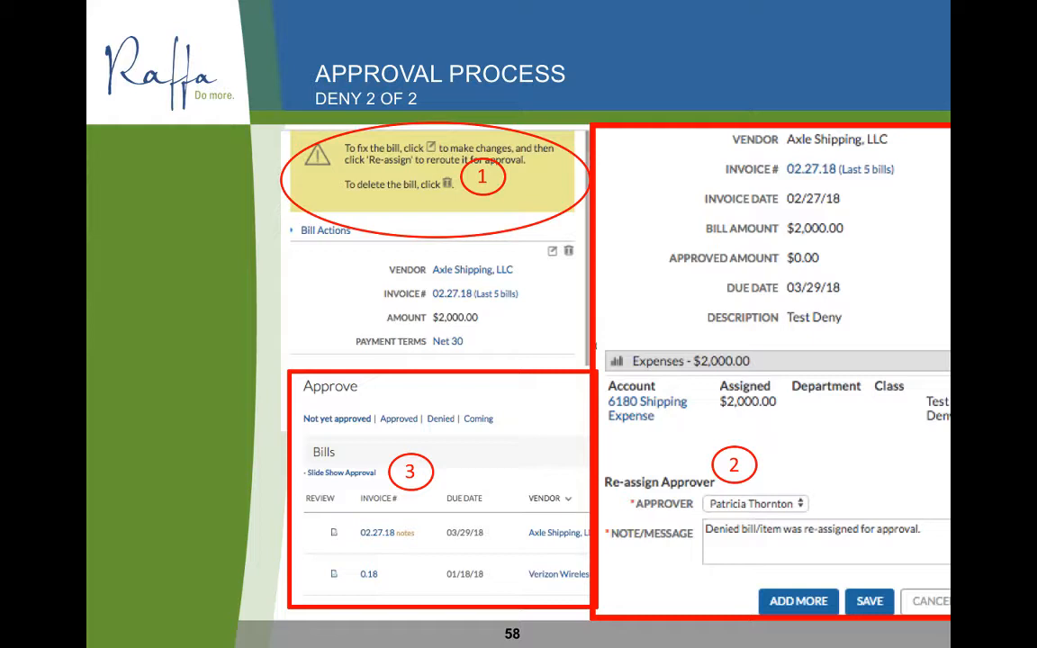
End the slide show and switch to Chrome to open the bill.com website.
key("Right")
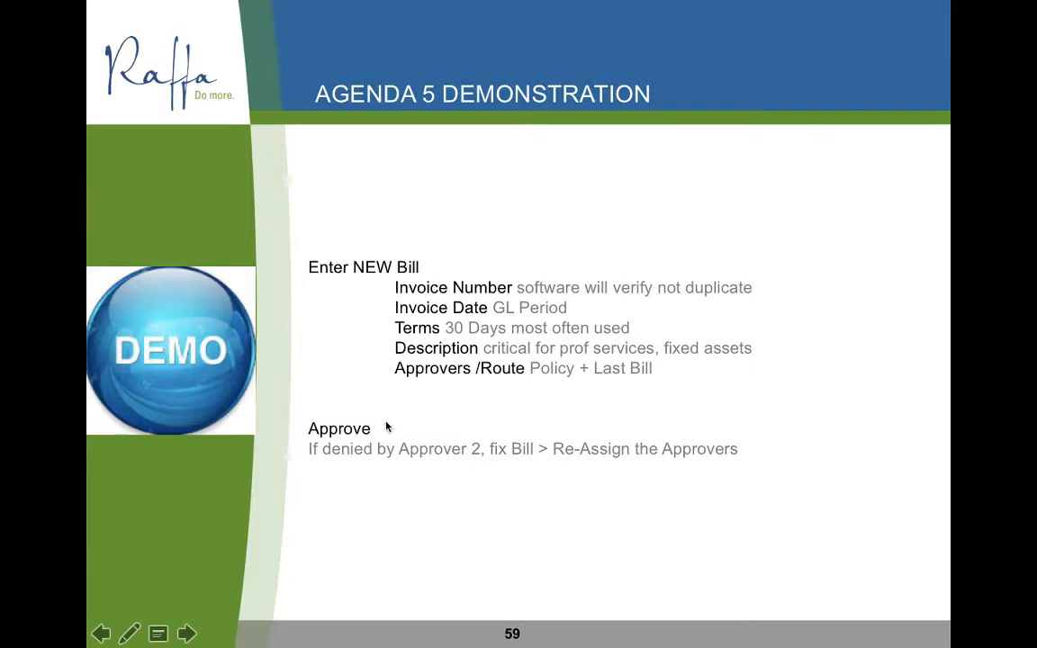
key("Escape")
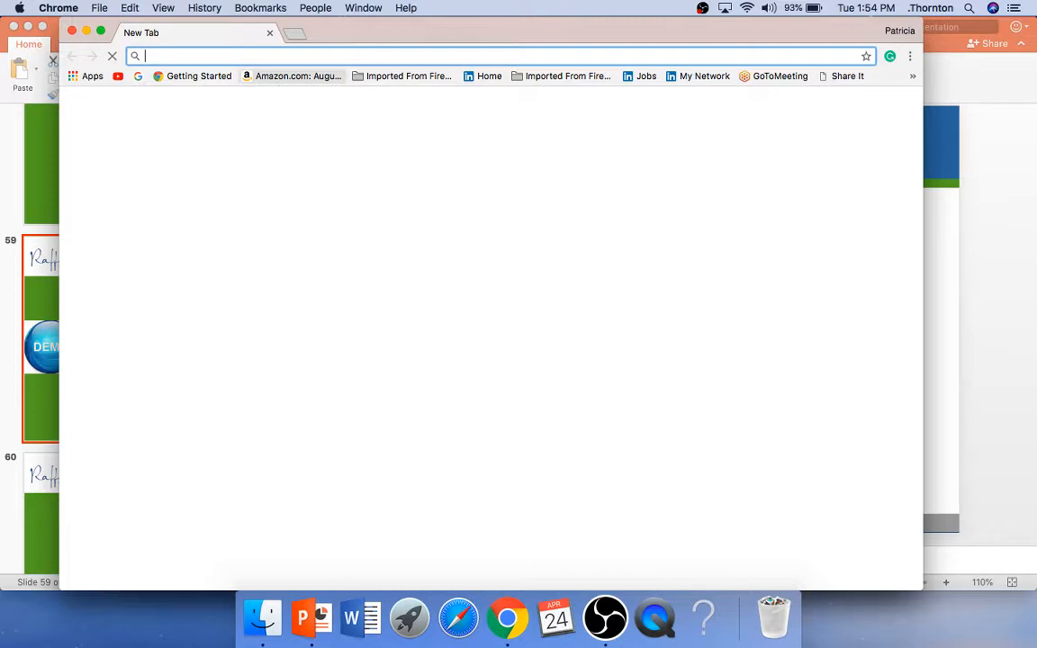
type("bill.com")
key("Return")
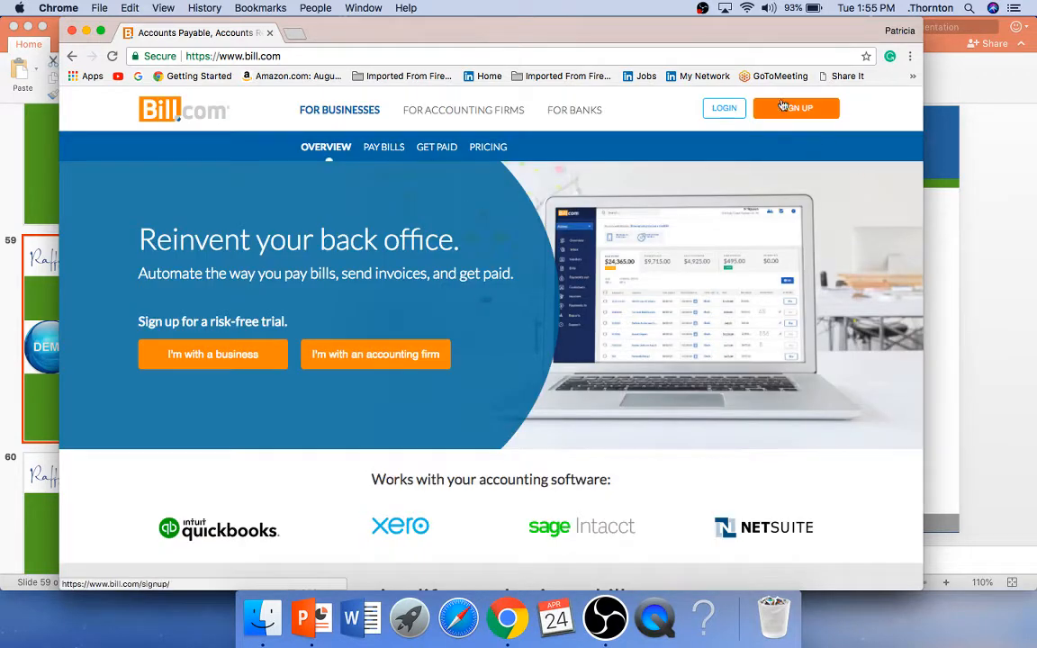
Sign in to the Bill.com account with the browser window in full screen.
left_click(724, 108)
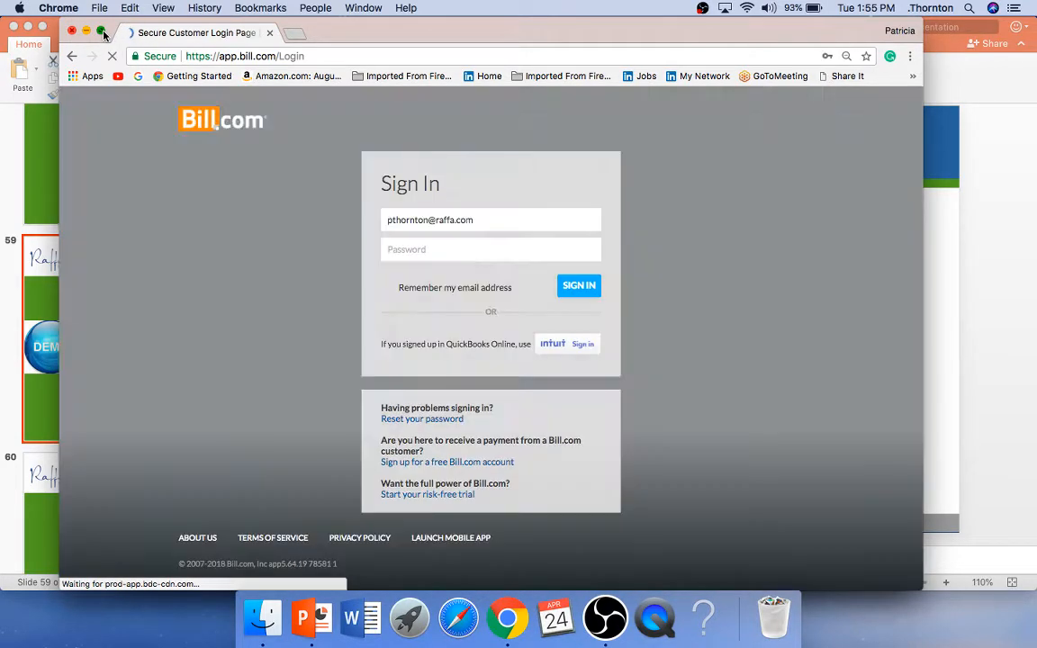
left_click(102, 32)
left_click(617, 301)
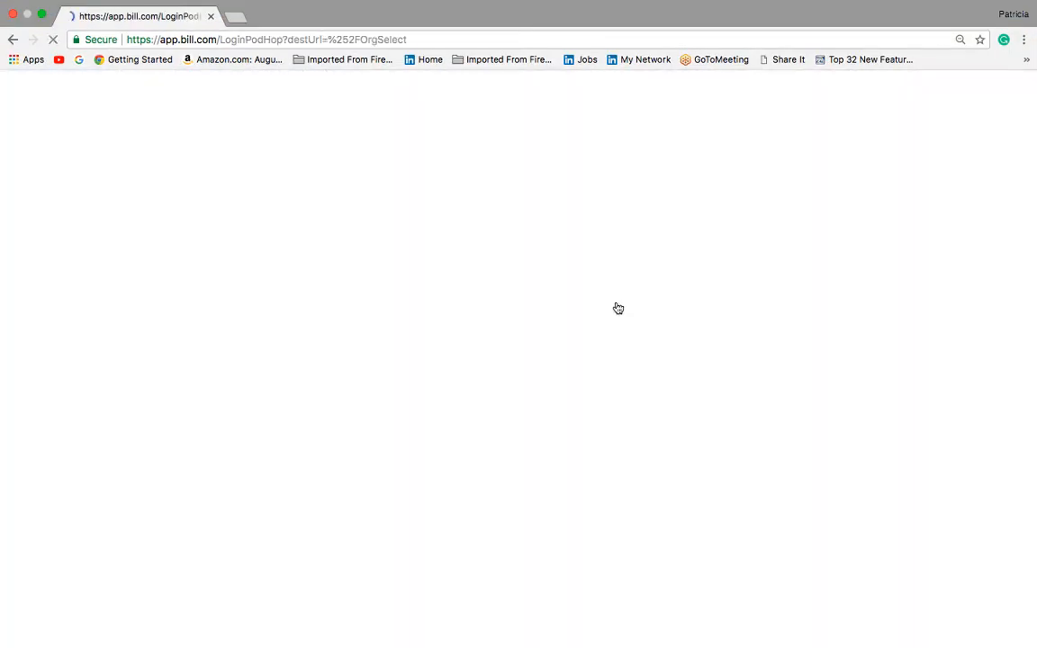
Open the MAS Training Company demo organization from the list of organizations.
scroll(622, 409, "down", 15)
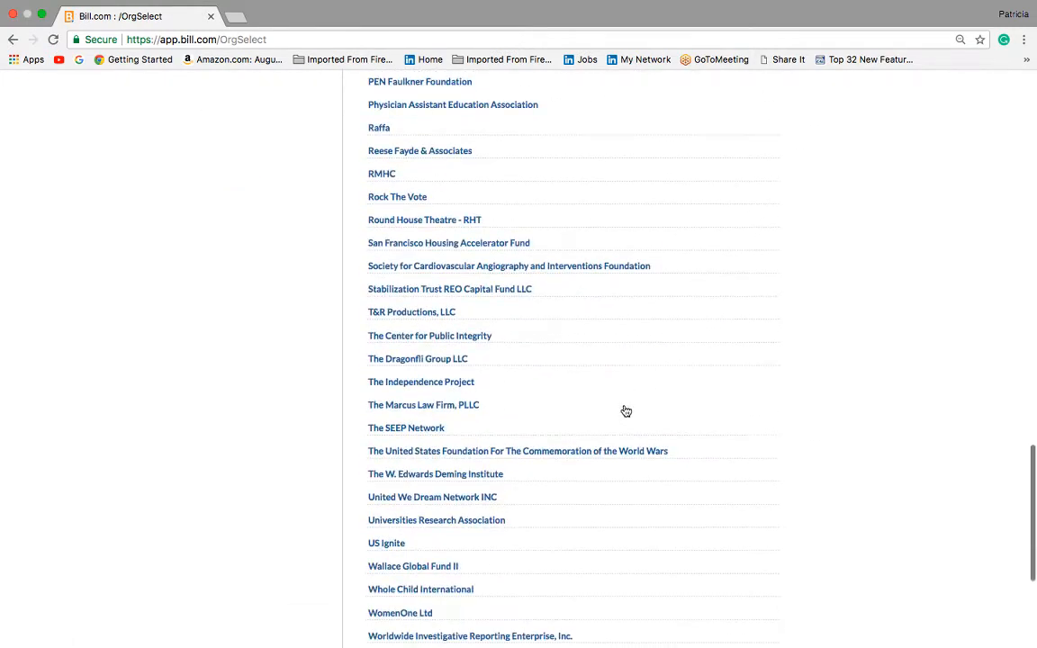
scroll(594, 522, "down", 3)
left_click(477, 436)
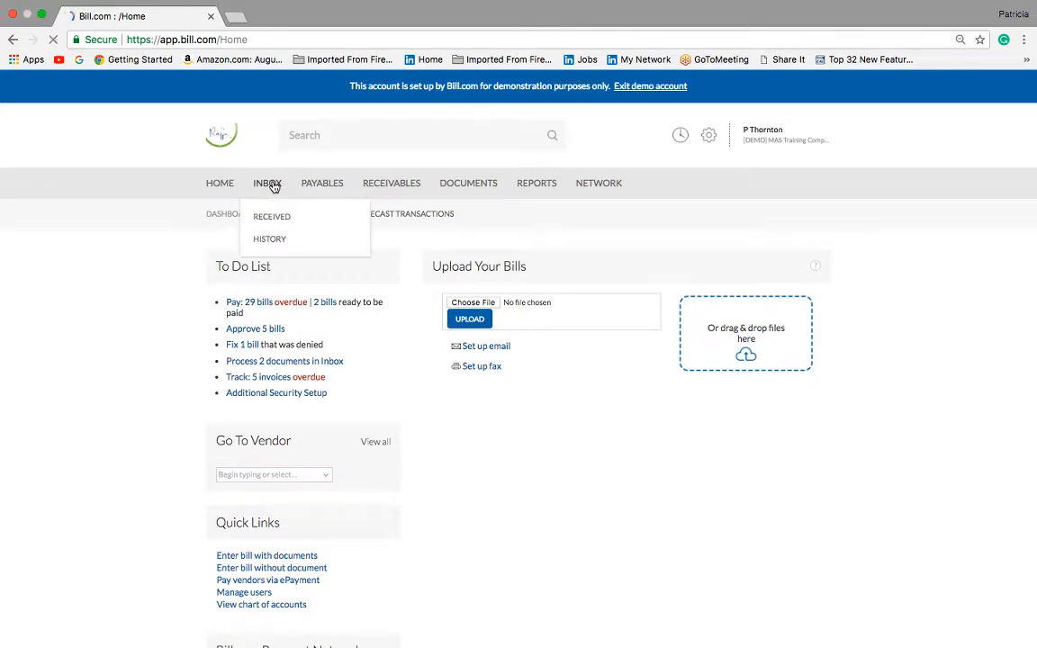
Start a new bill from the inbox document BillcomExample_copy.png with Verizon Wireless as the vendor.
left_click(275, 196)
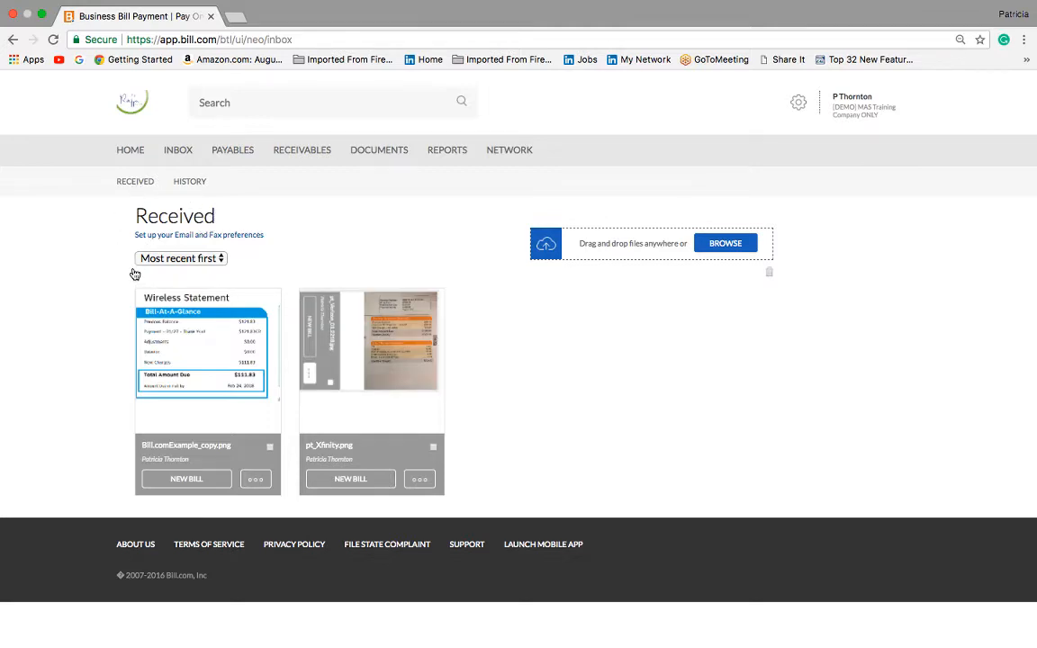
left_click(155, 479)
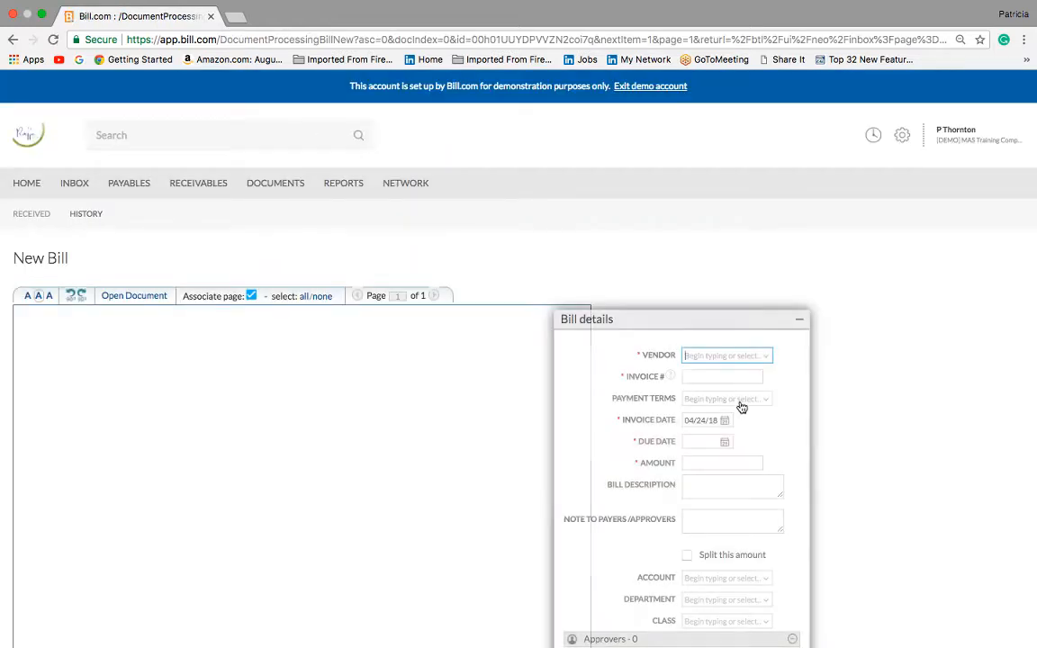
left_click(698, 356)
type("v")
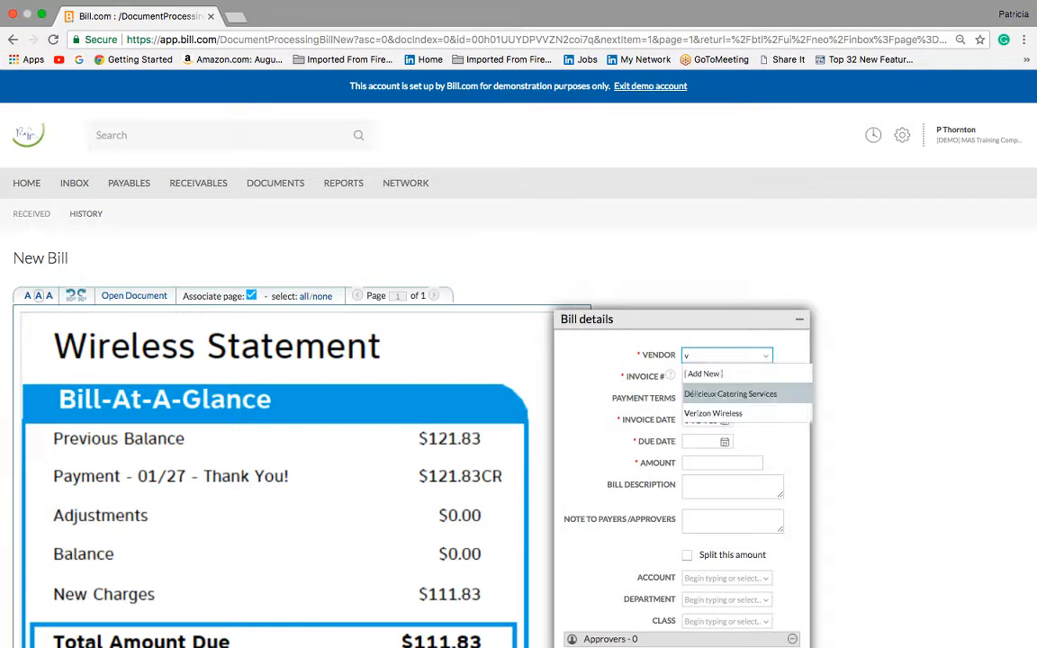
left_click(734, 415)
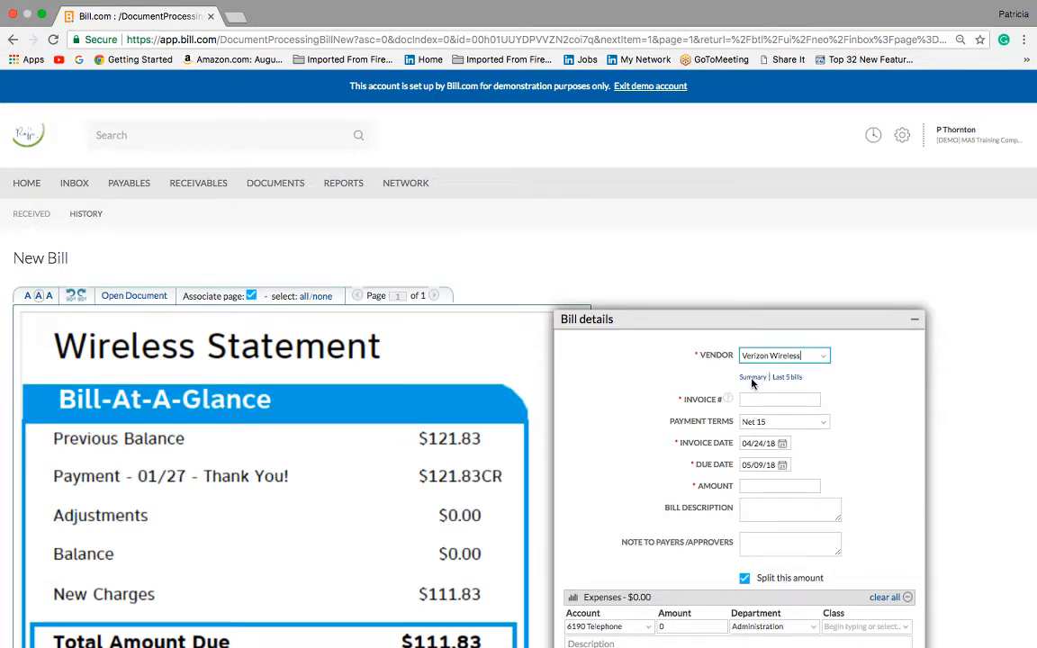
Check the vendor's summary and last five bills, and enter 04.18 as the invoice number.
left_click(751, 379)
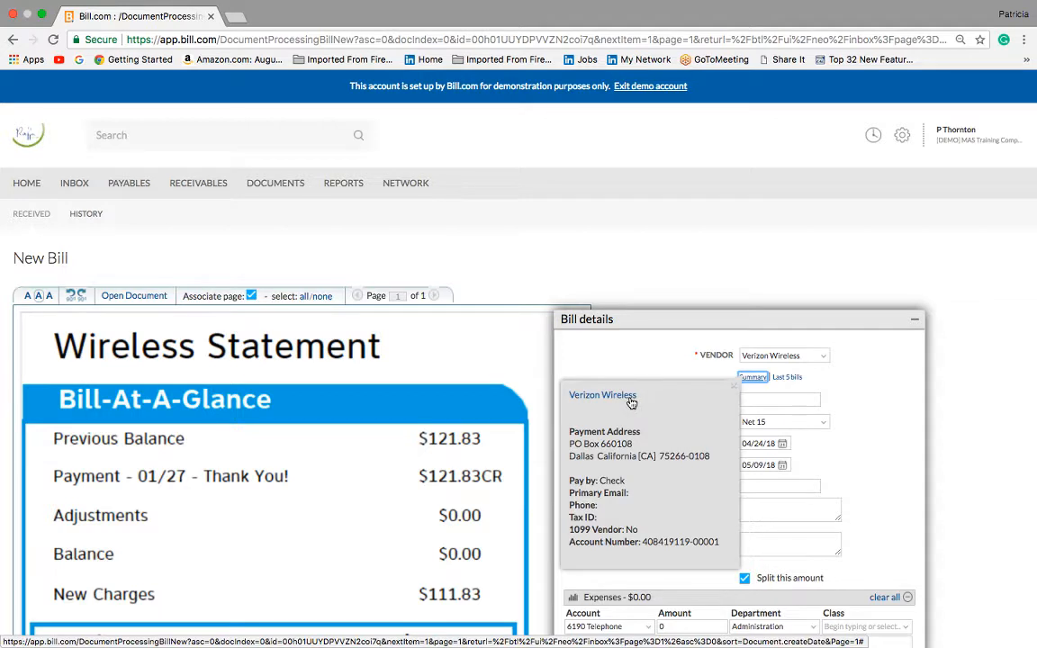
left_click(797, 379)
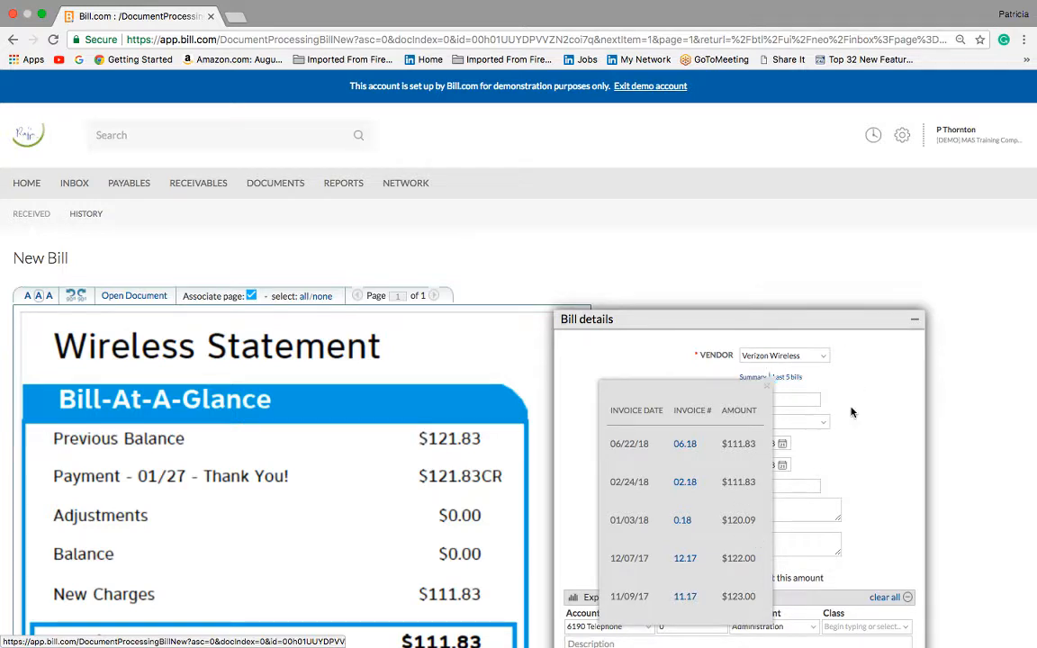
left_click(750, 400)
type("04.18")
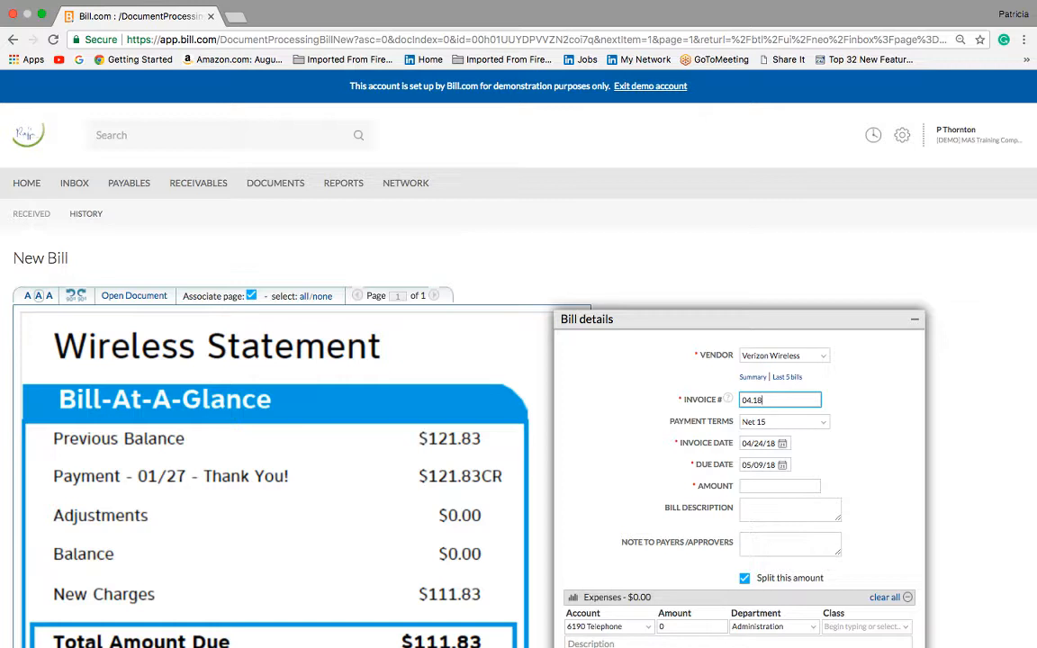
Accept the prefilled payment terms and dates and set the bill amount to $111.83.
key("Tab")
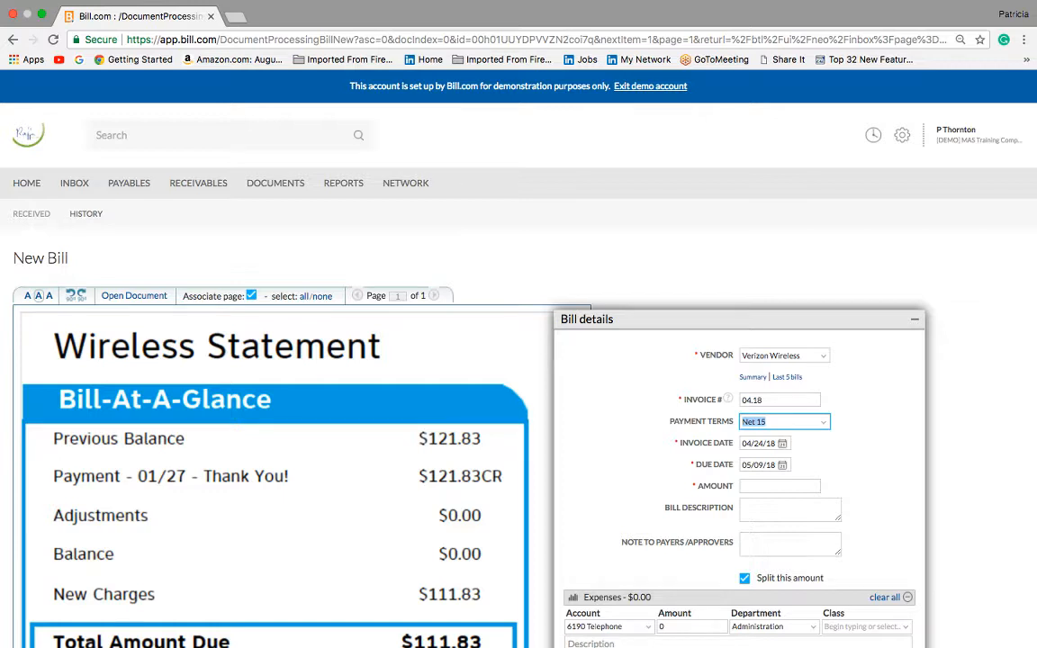
key("Tab")
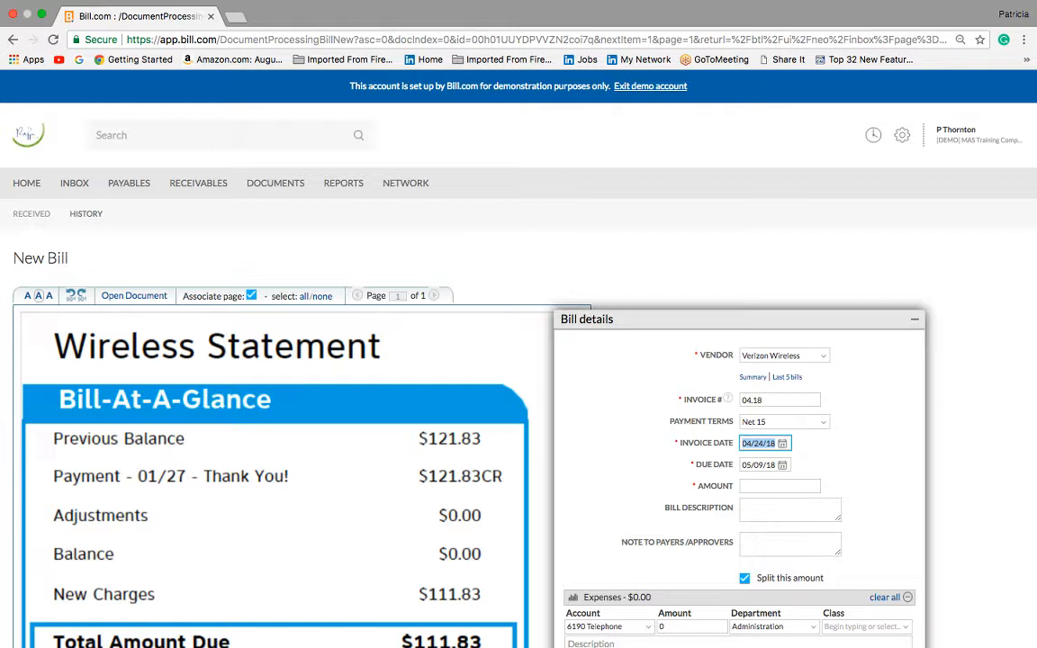
key("Tab")
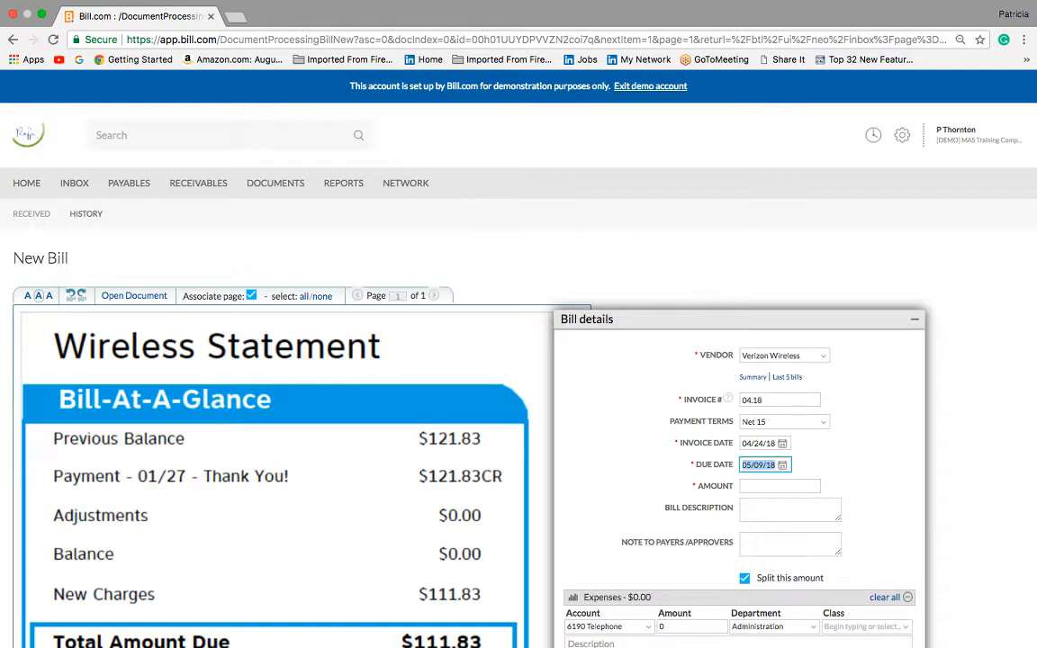
key("Tab")
type("11")
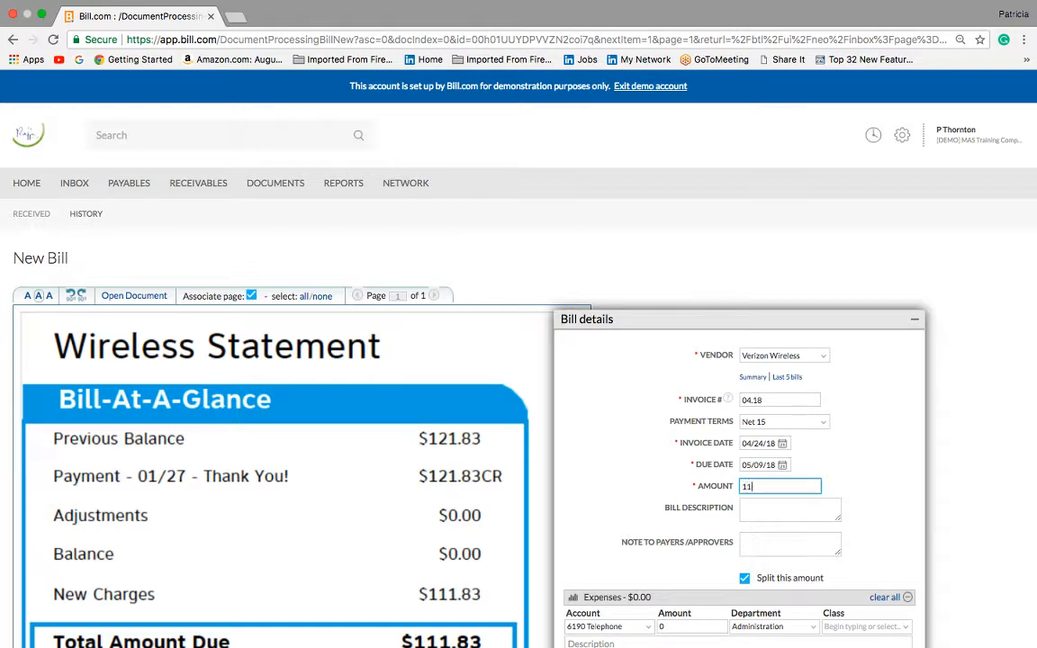
type("1.83")
key("Tab")
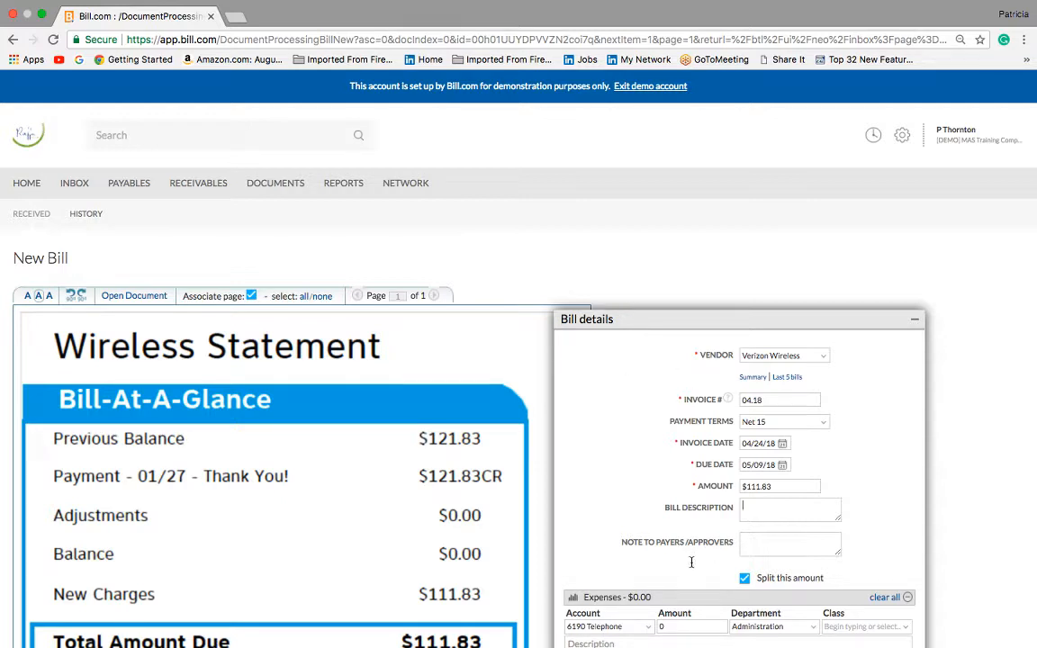
Enter the bill description on two lines as "90% Adm" and "10% Fundraising".
scroll(691, 561, "down", 4)
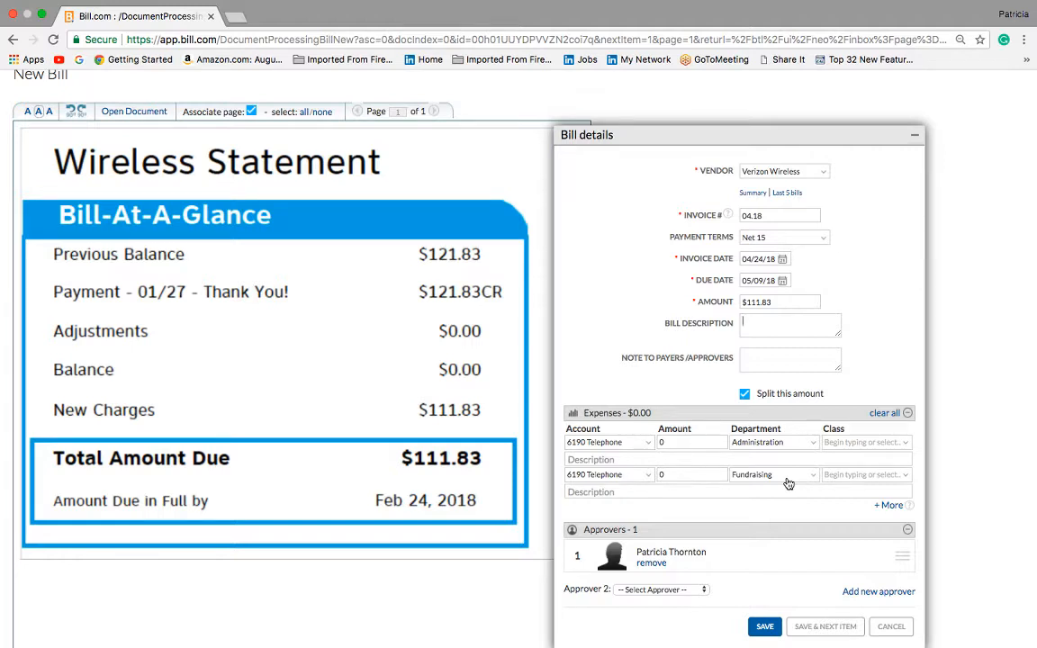
type("90% Adm")
left_click(777, 324)
key("Return")
type("10%")
left_click(787, 328)
type("Fund")
type("rain")
type("sing")
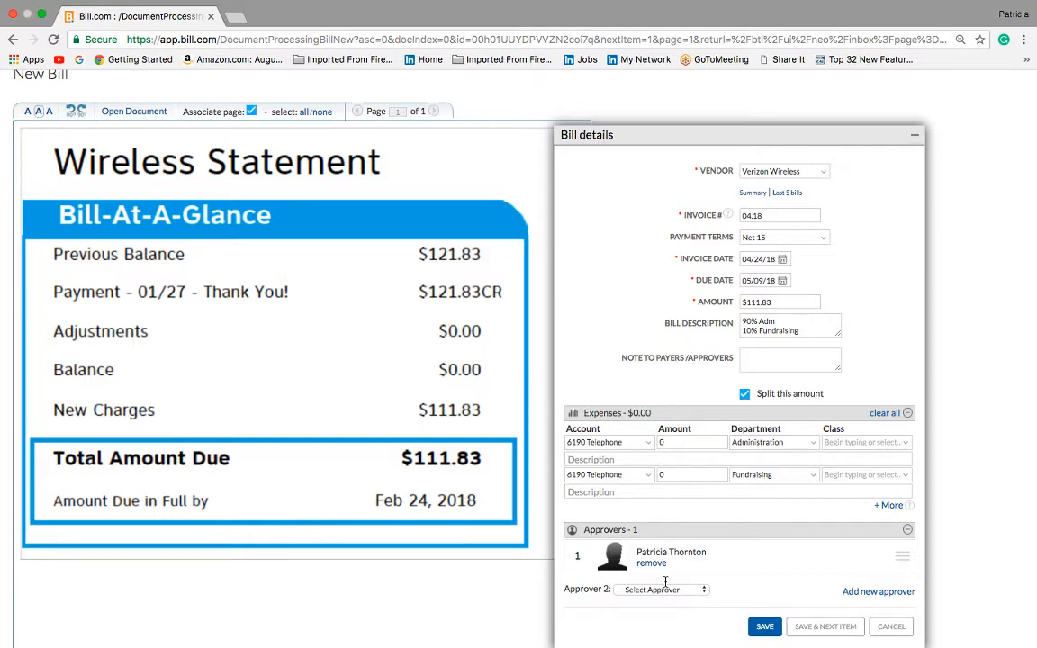
Add two more blank expense lines to the bill's split.
scroll(666, 582, "down", 2)
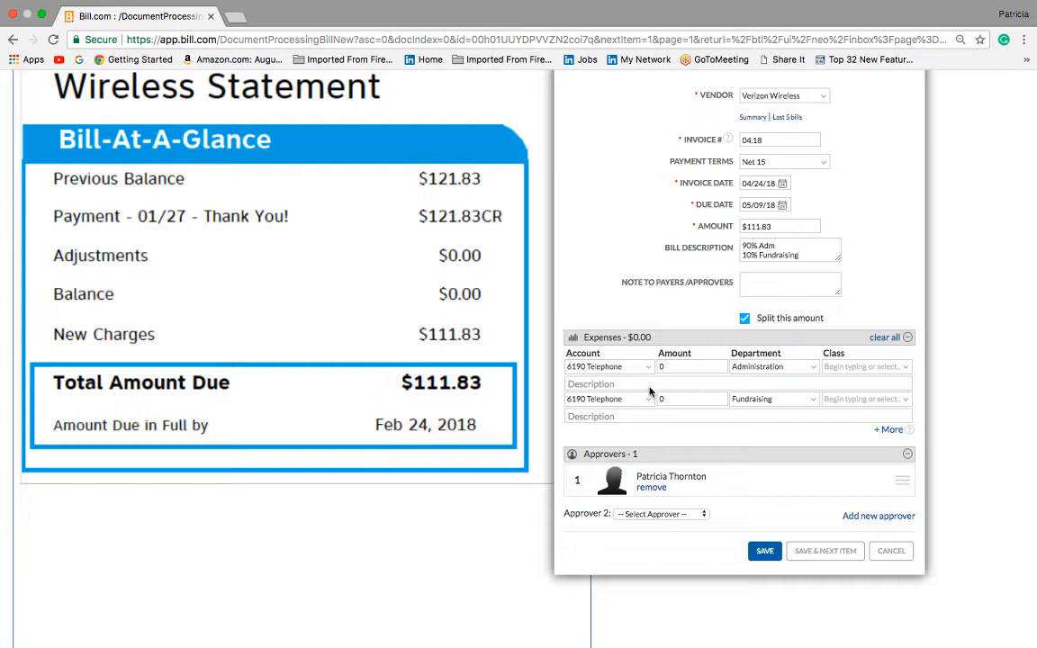
left_click(893, 430)
left_click(896, 462)
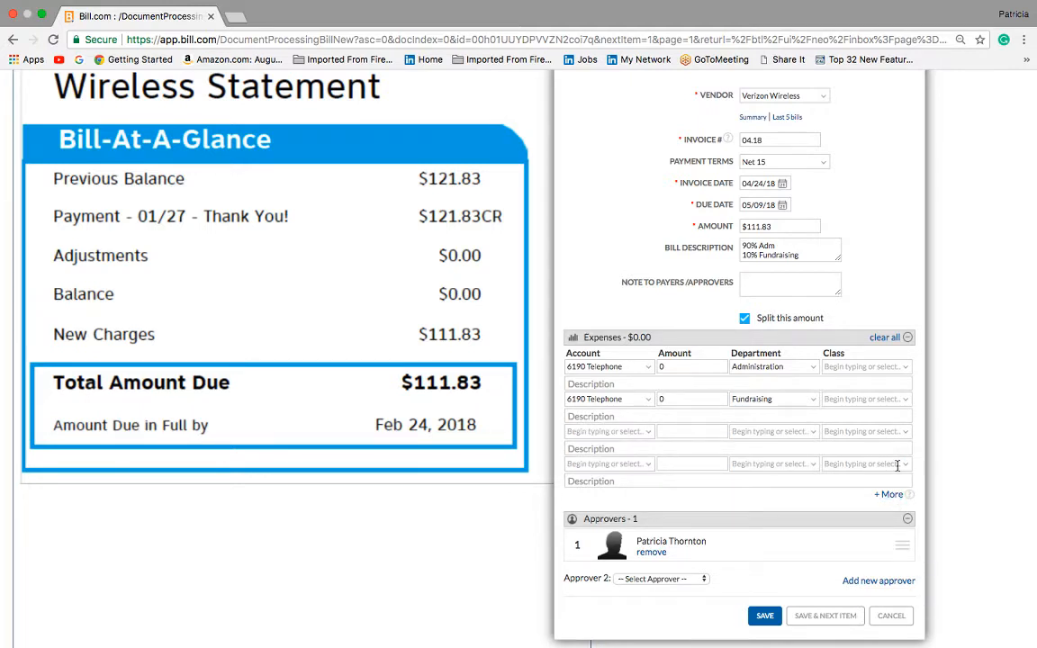
Replace the bill description with "CFO".
key("ctrl+a")
key("BackSpace")
type("CFO")
Add a second approver to the bill and move that approver to first place in the approval order.
scroll(762, 580, "down", 2)
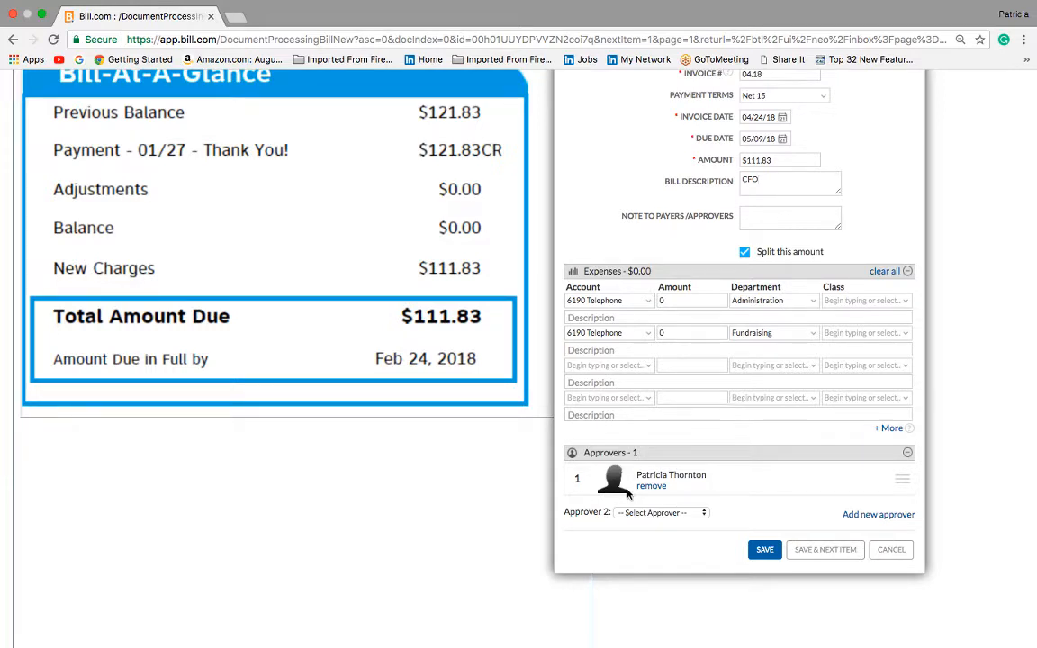
left_click(705, 512)
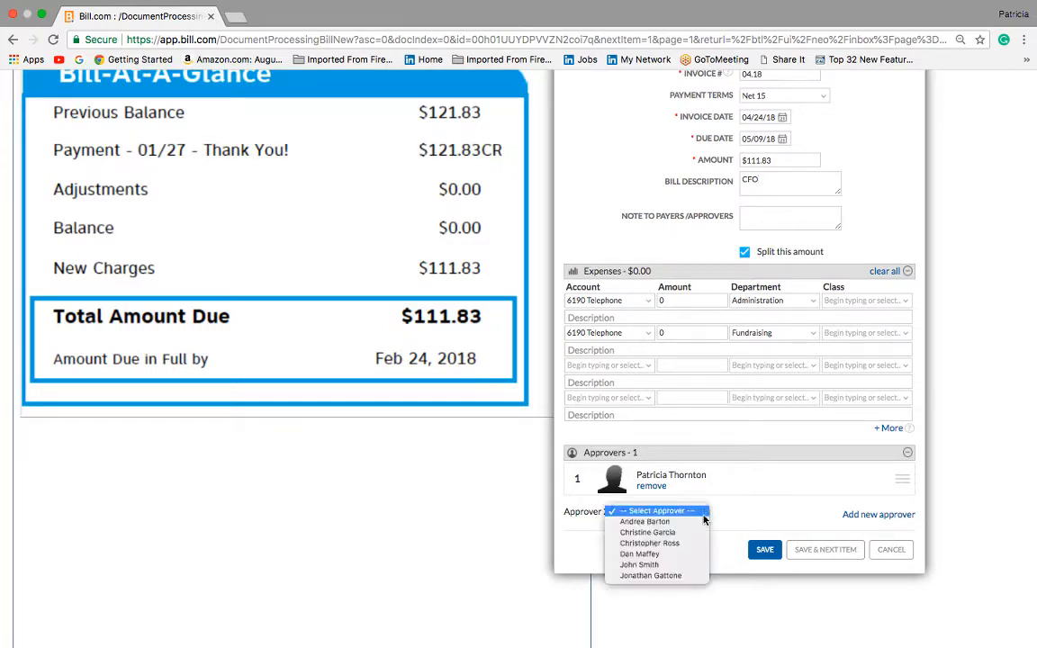
left_click(682, 564)
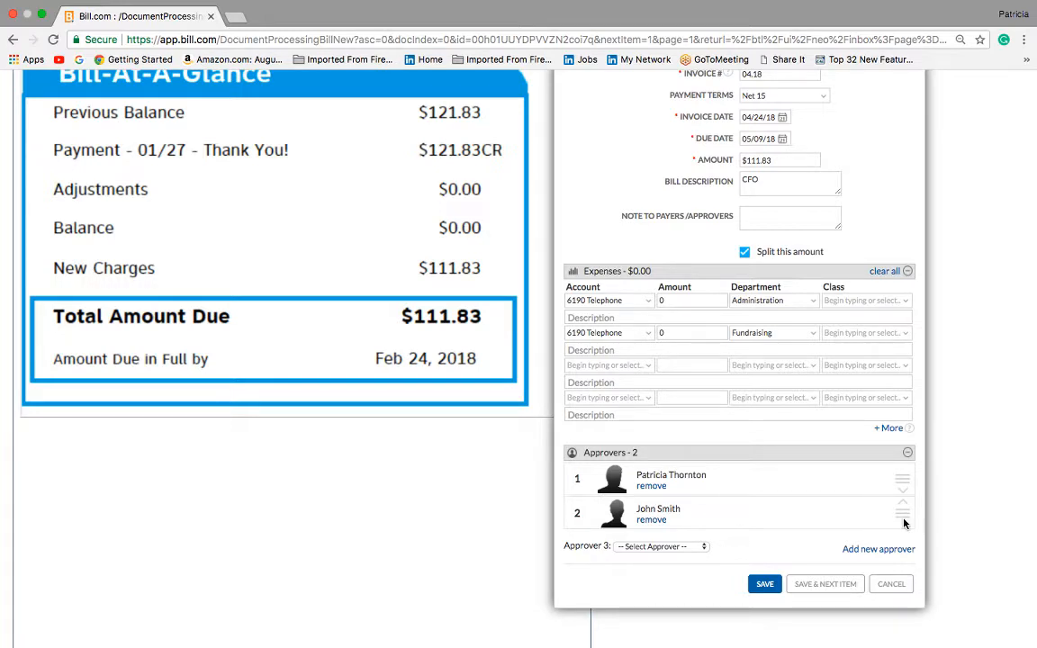
left_click_drag(902, 520, 906, 481)
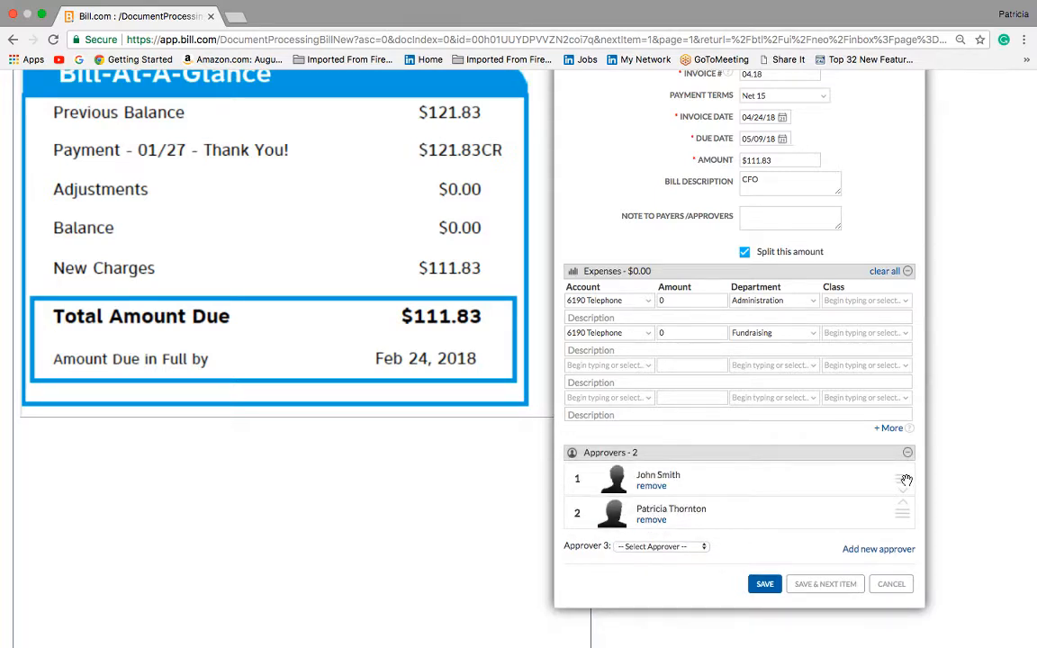
Remove the added approver and cancel the new bill without saving.
left_click(653, 486)
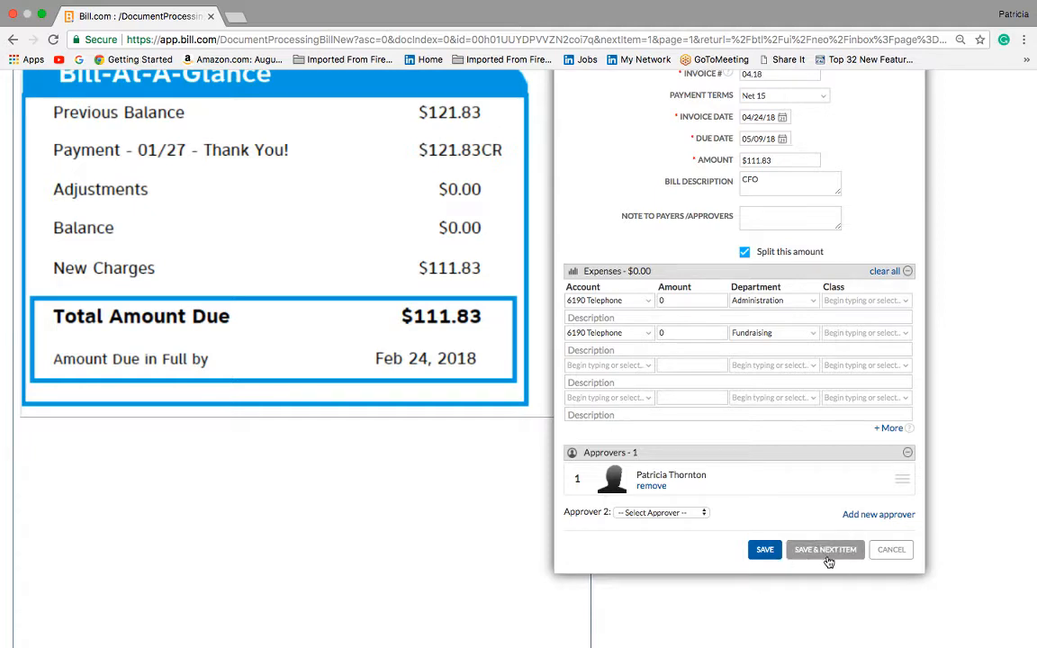
left_click(889, 552)
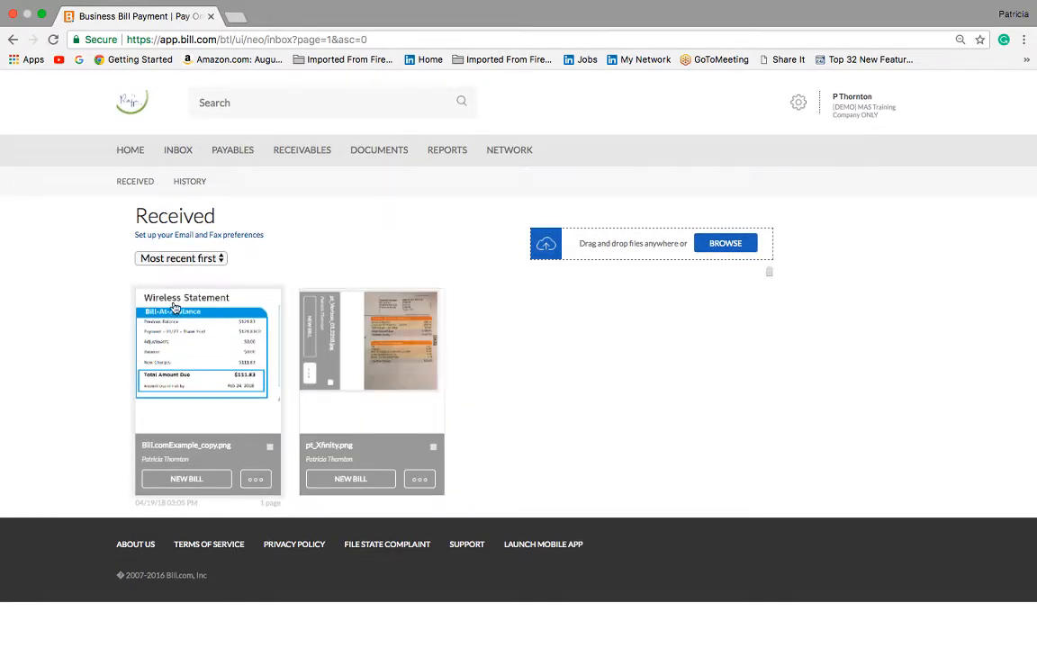
Open the payables list of bills waiting for approval.
mouse_move(174, 368)
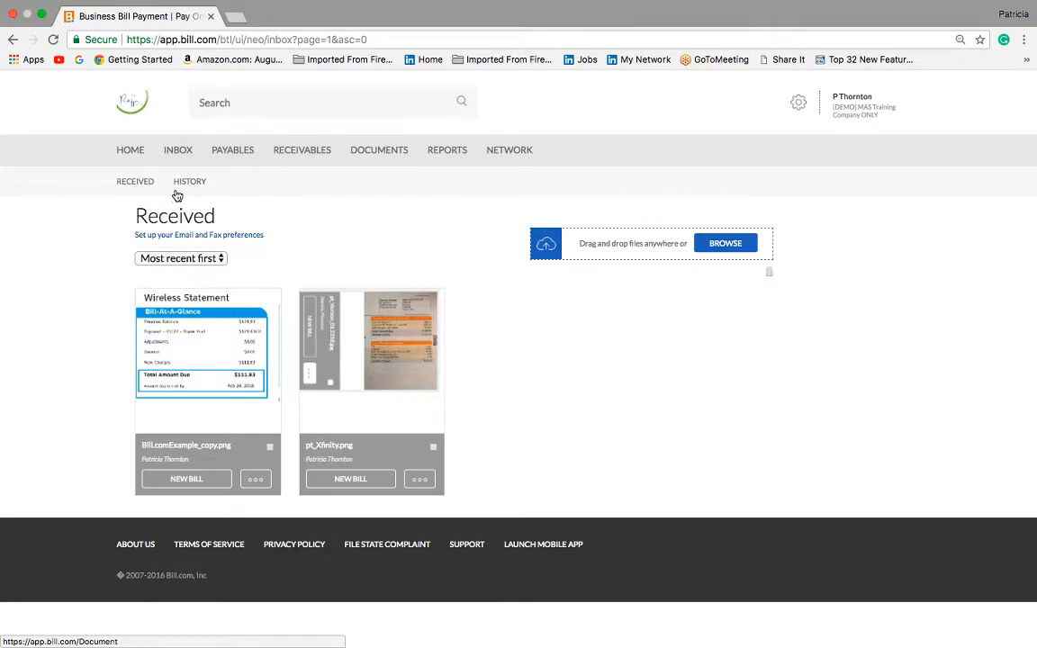
mouse_move(225, 148)
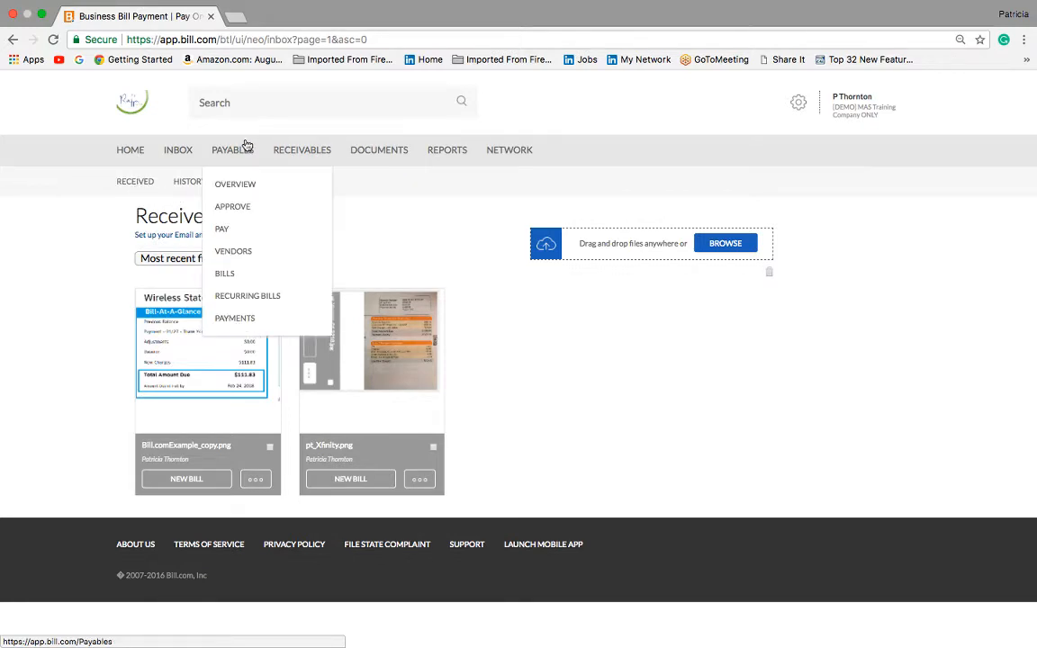
left_click(224, 208)
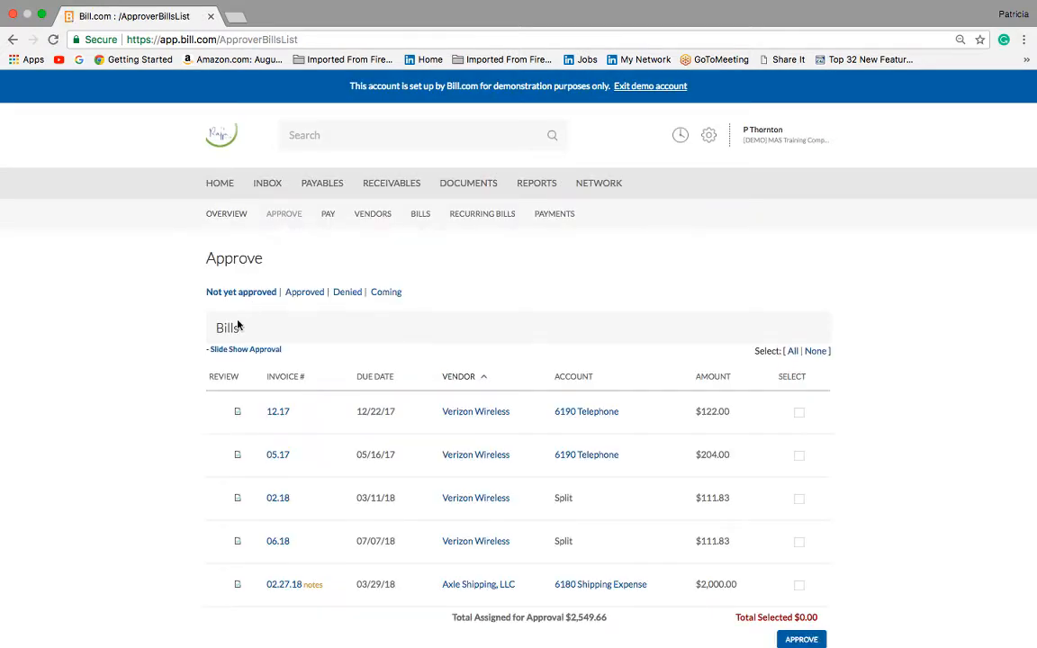
Open the Verizon Wireless bill 12.17 from the approval list and examine its status, expenses and approvers.
scroll(375, 340, "down", 2)
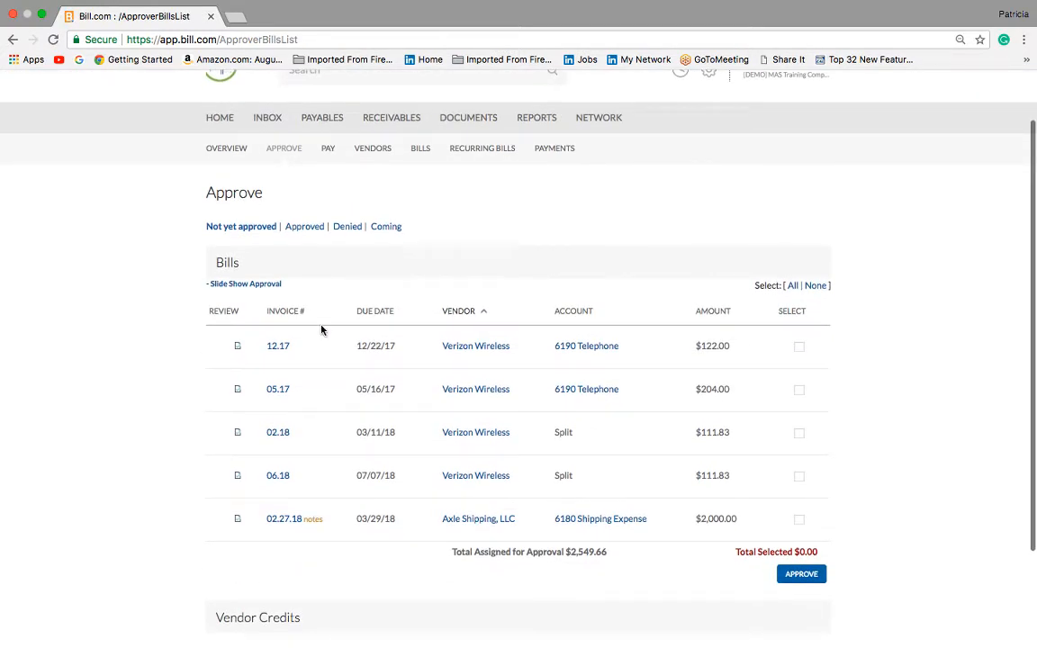
left_click(273, 348)
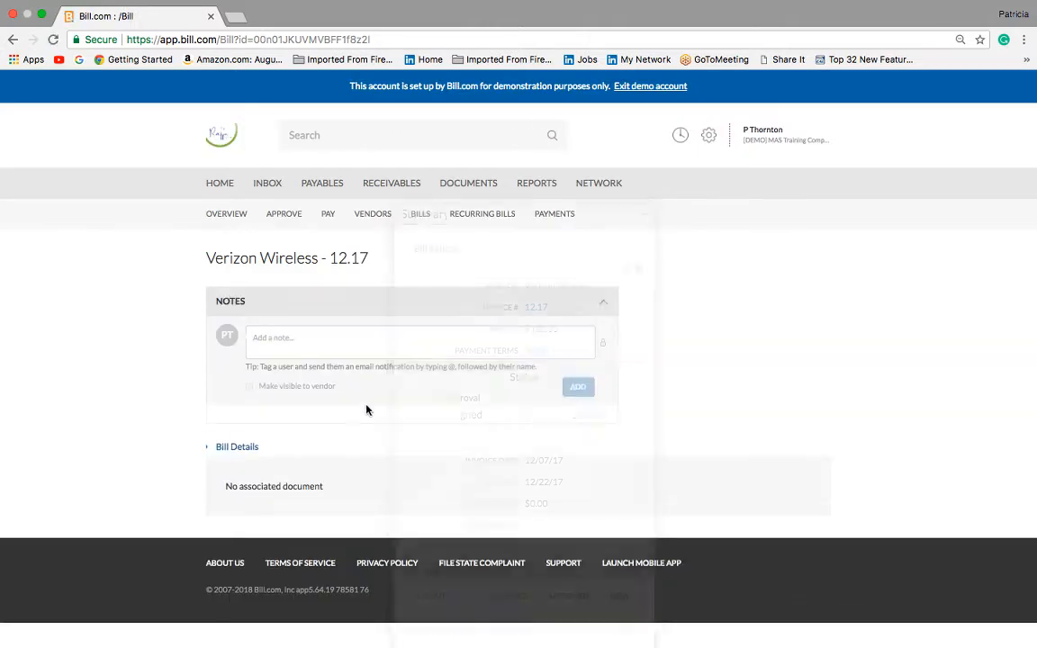
scroll(365, 425, "down", 4)
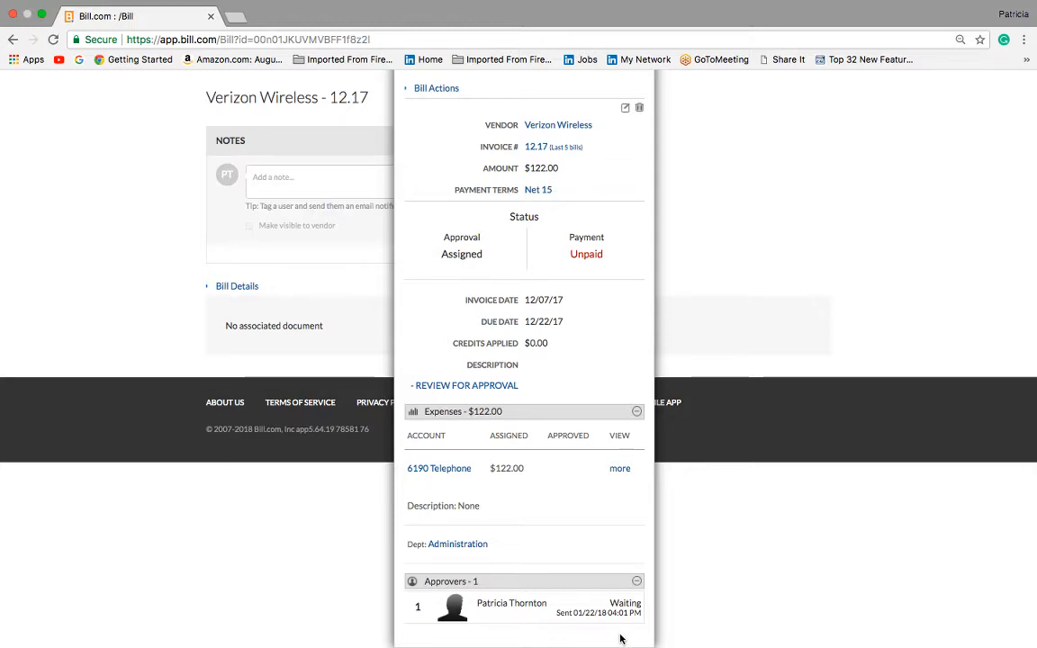
Examine the approval form of the Verizon Wireless bill, cancel it without a decision, and open the home dashboard's to-do list.
left_click(477, 388)
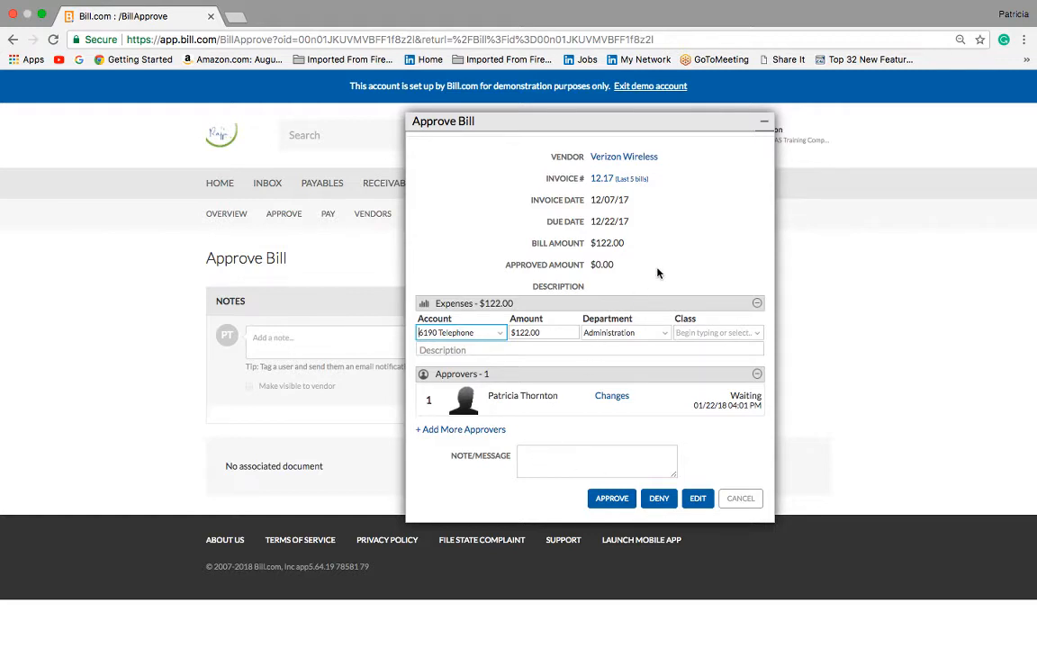
left_click(756, 503)
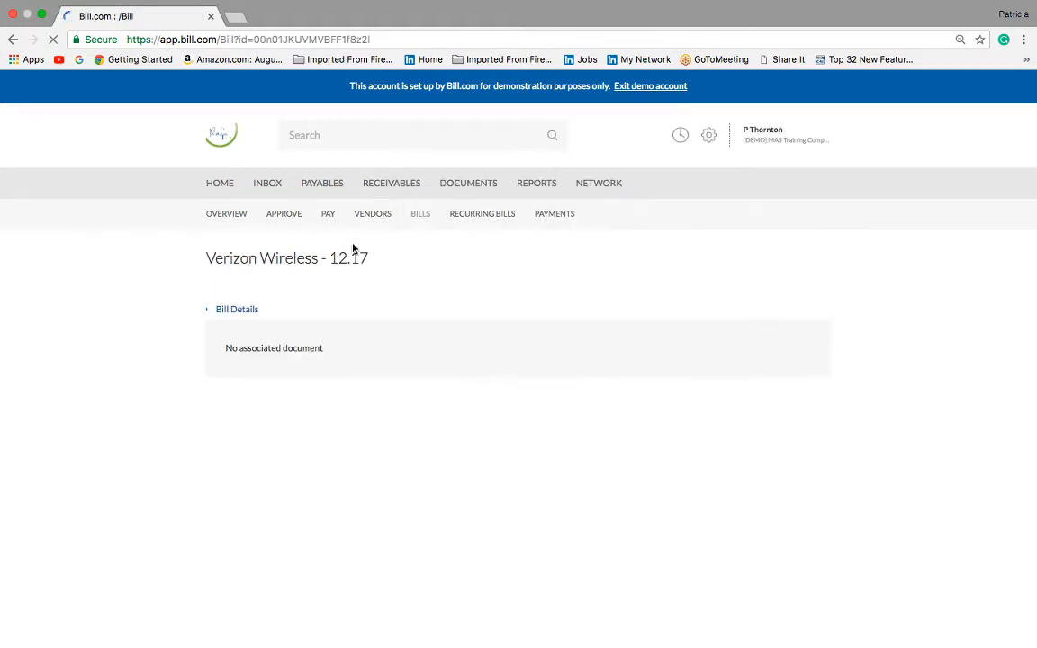
mouse_move(205, 191)
left_click(215, 218)
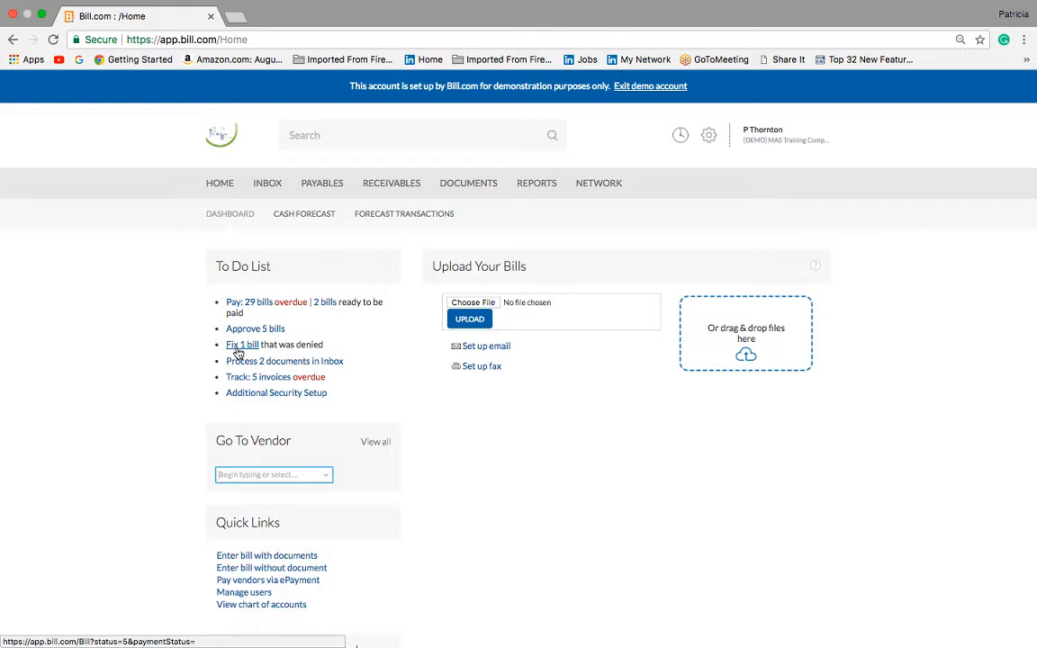
Switch to PowerPoint and start the slide show from slide 60, Workshop 5 Exercise 1, advancing to slide 61.
left_click(41, 13)
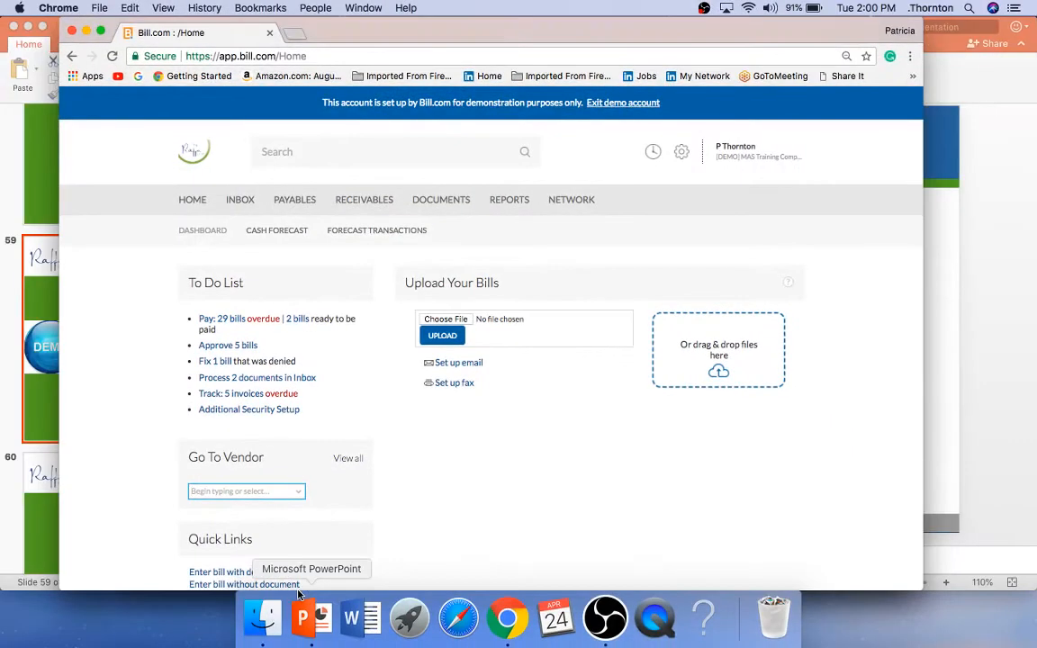
left_click(301, 612)
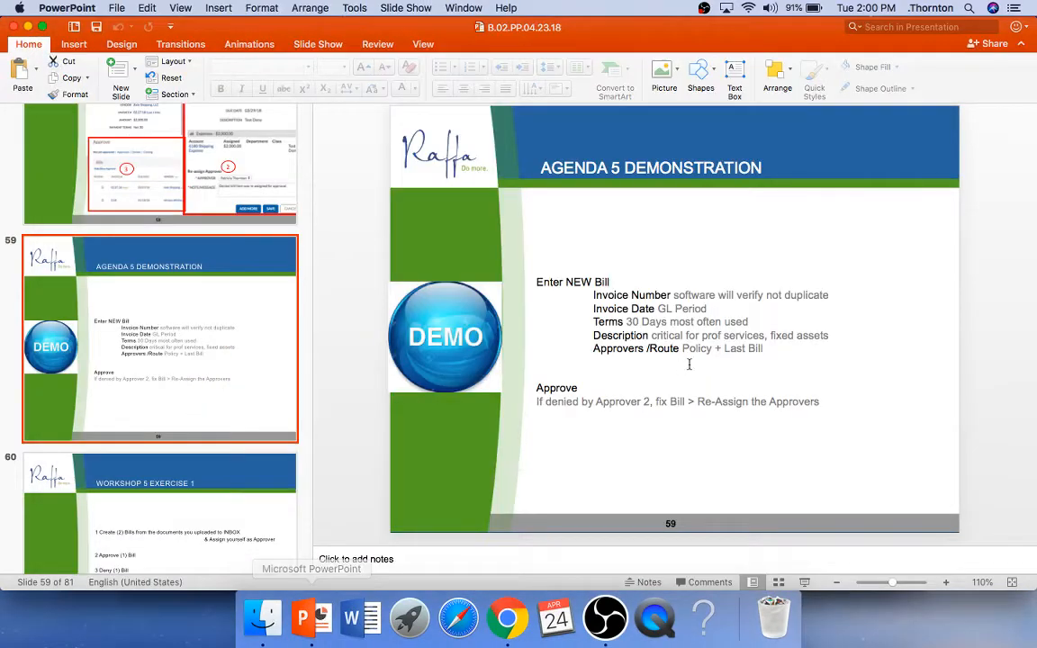
left_click(242, 494)
left_click(805, 582)
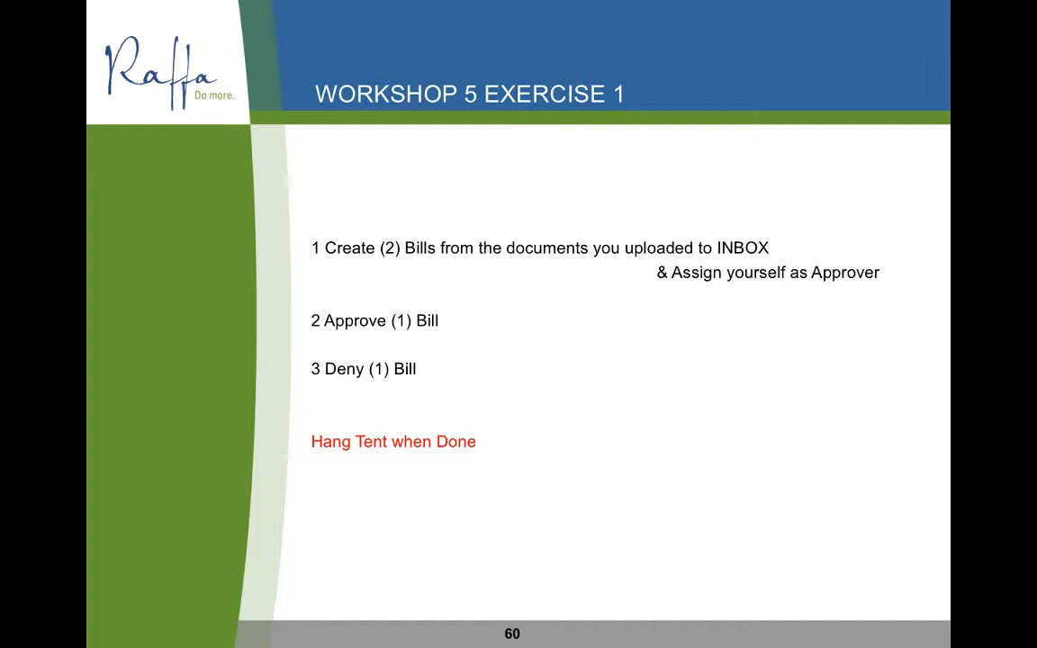
key("Right")
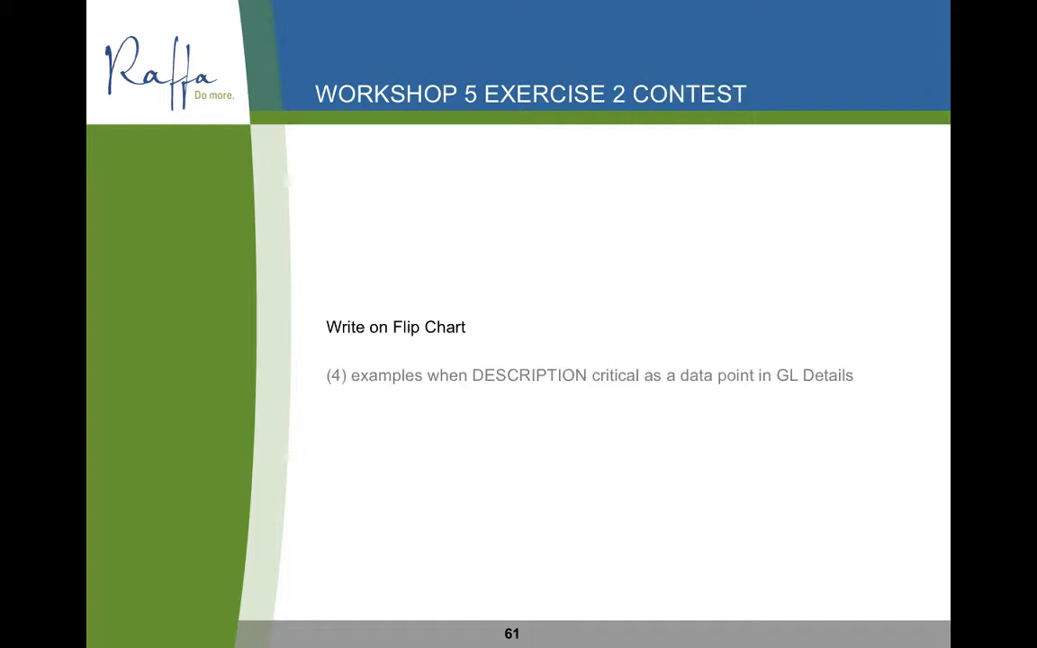